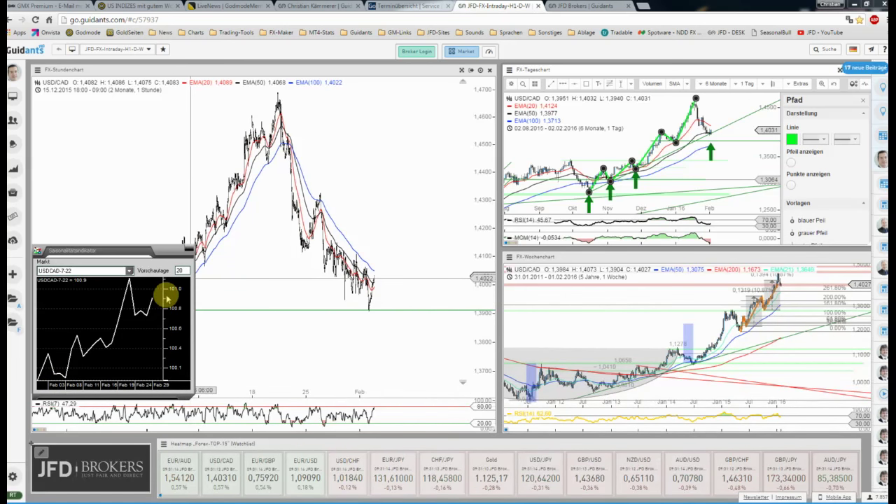
Close the seasonality popup and Pfad panel by clicking into the weekly USD/CAD chart.
left_click(711, 302)
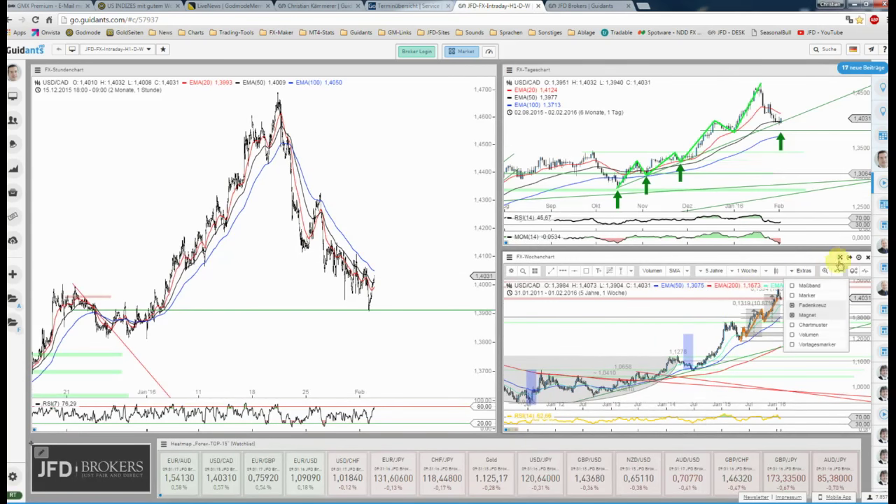
Maximize the FX-Wochenchart and zoom out to see the wider weekly price history.
double_click(812, 257)
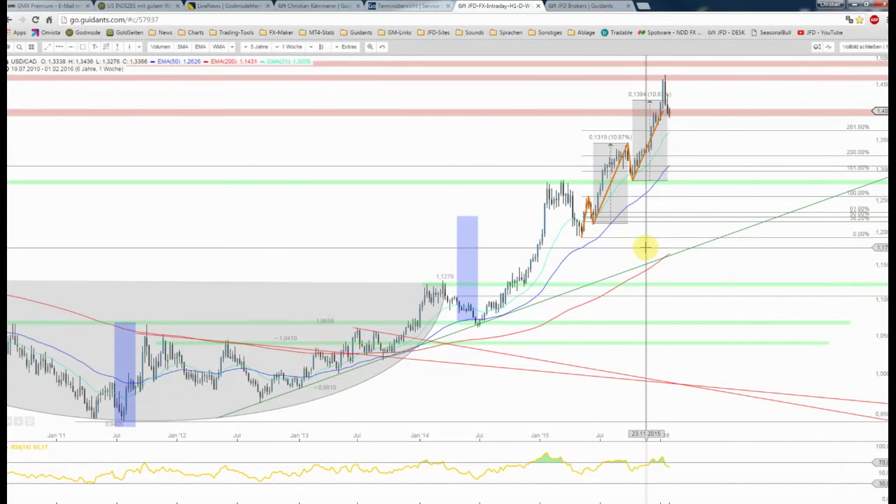
scroll(646, 246, "down", 2)
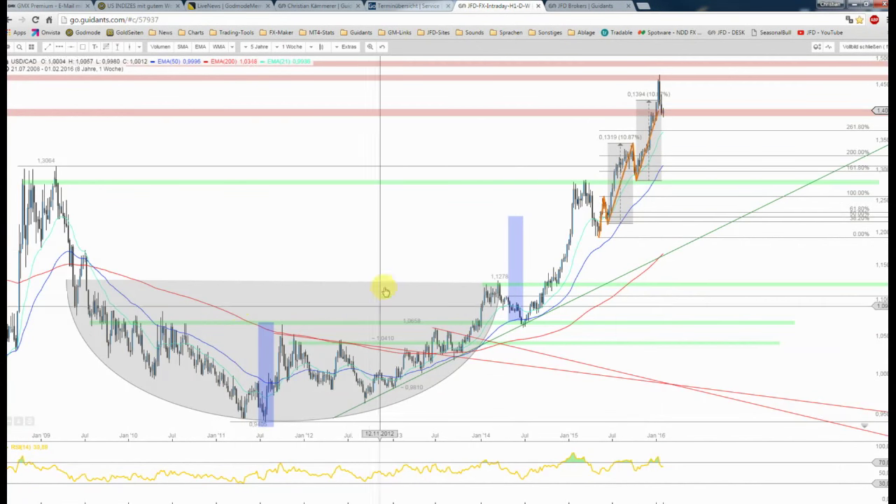
scroll(456, 250, "down", 1)
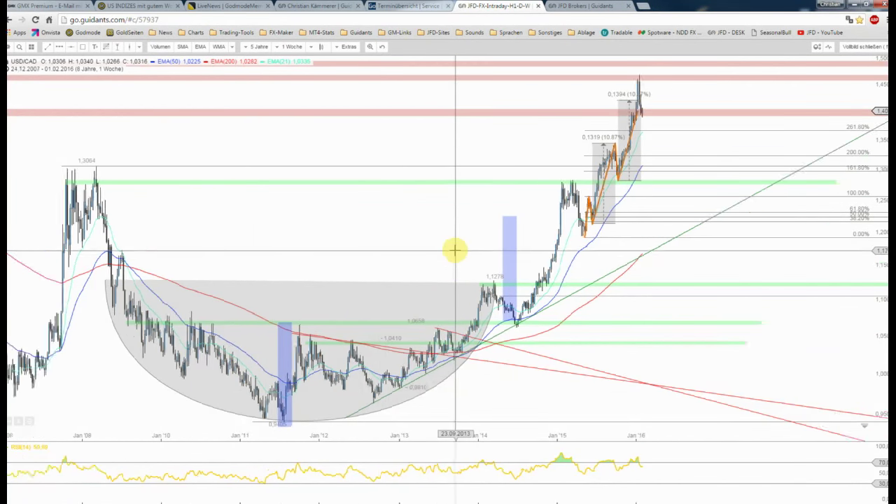
scroll(454, 250, "down", 1)
scroll(454, 250, "down", 1)
scroll(454, 250, "down", 1)
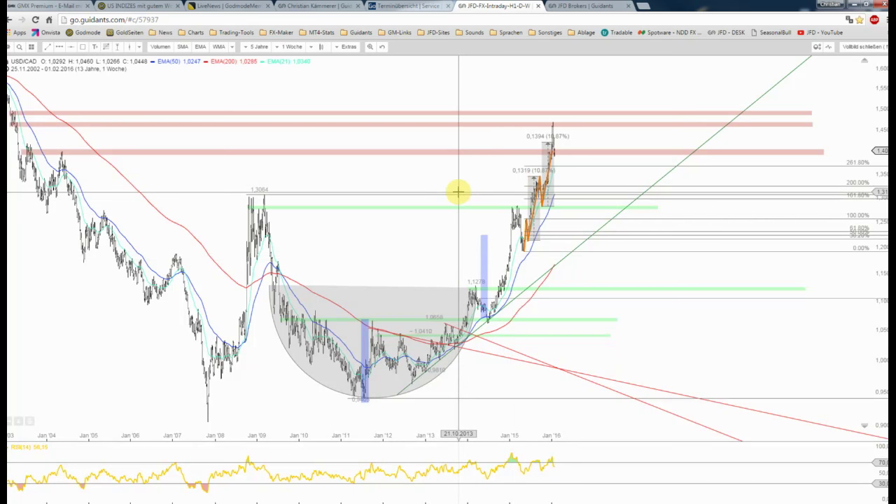
scroll(463, 191, "down", 1)
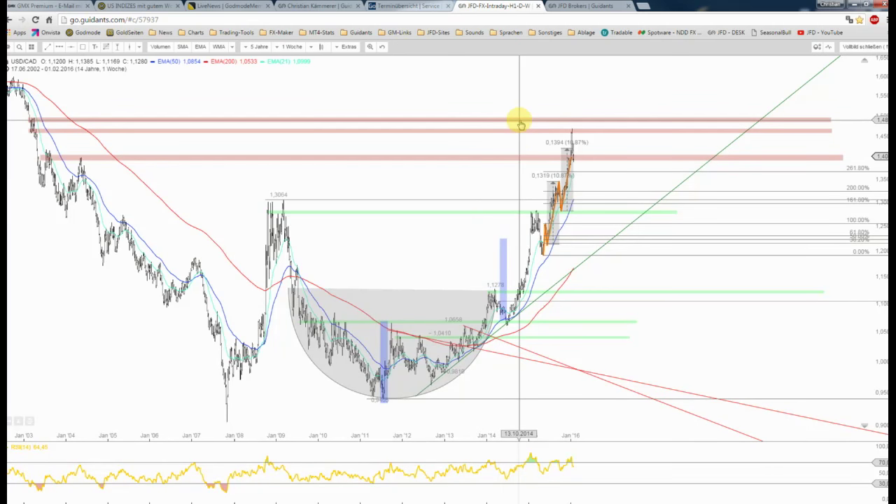
Zoom back in on the weekly candles and pan to bring the 2014 price action into view.
scroll(579, 216, "up", 2)
scroll(581, 218, "up", 1)
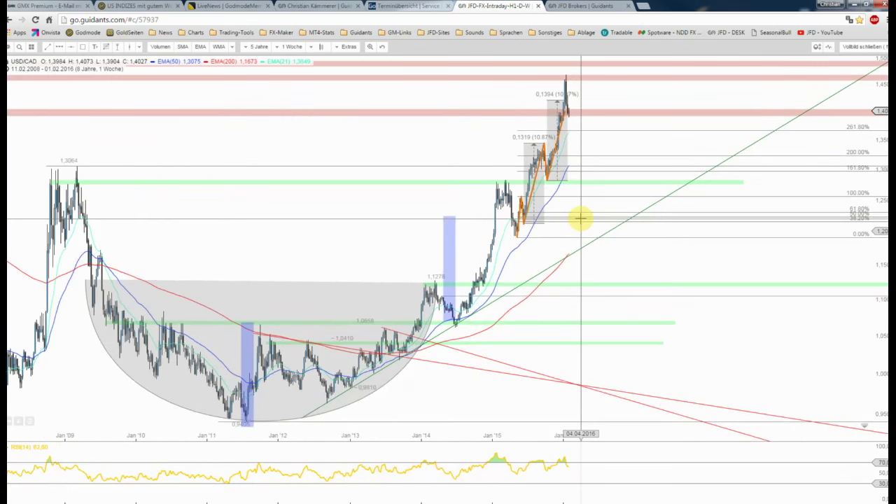
scroll(580, 219, "up", 1)
scroll(580, 218, "up", 2)
scroll(581, 218, "up", 1)
scroll(580, 219, "up", 1)
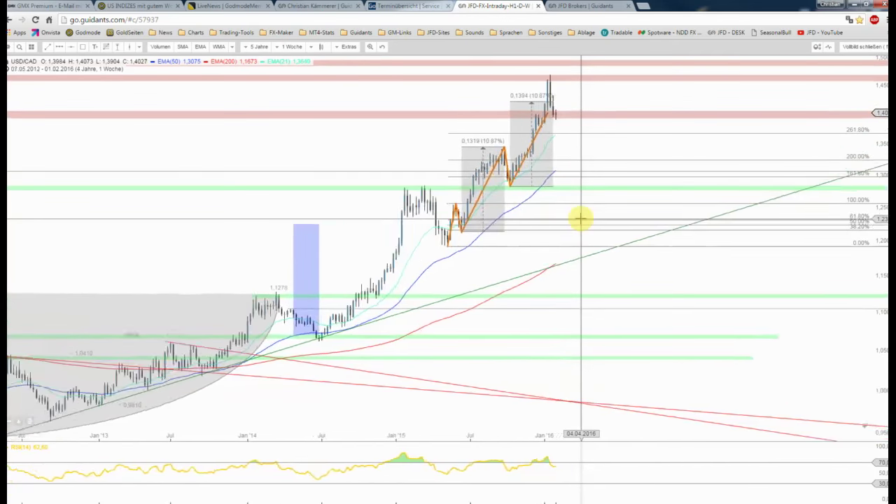
scroll(580, 218, "up", 1)
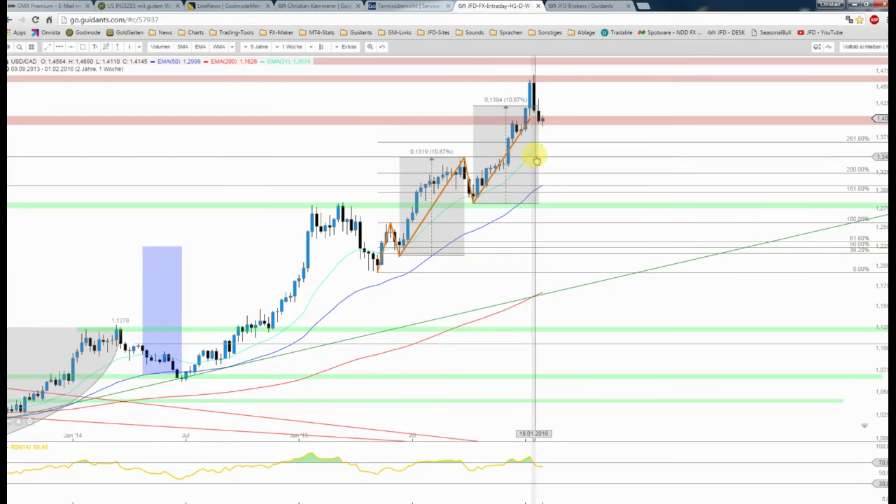
scroll(536, 161, "down", 1)
scroll(536, 160, "up", 1)
scroll(537, 159, "up", 2)
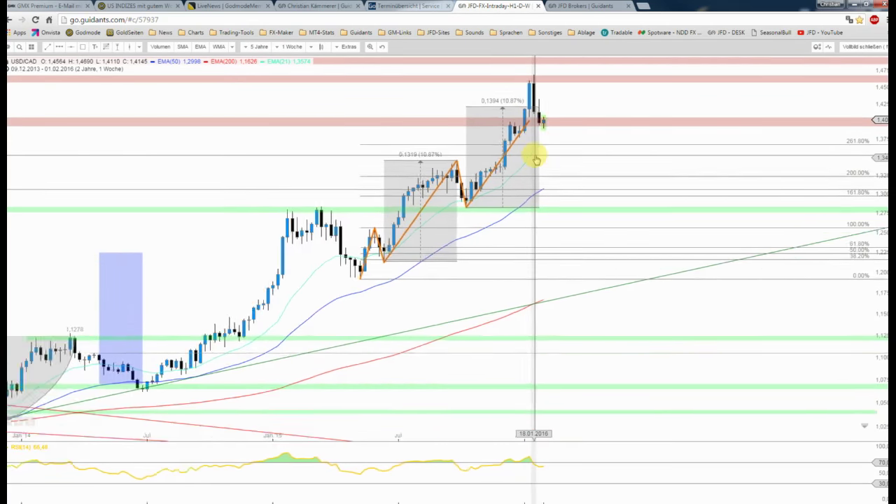
scroll(537, 160, "up", 1)
scroll(536, 160, "up", 1)
left_click_drag(662, 155, 688, 156)
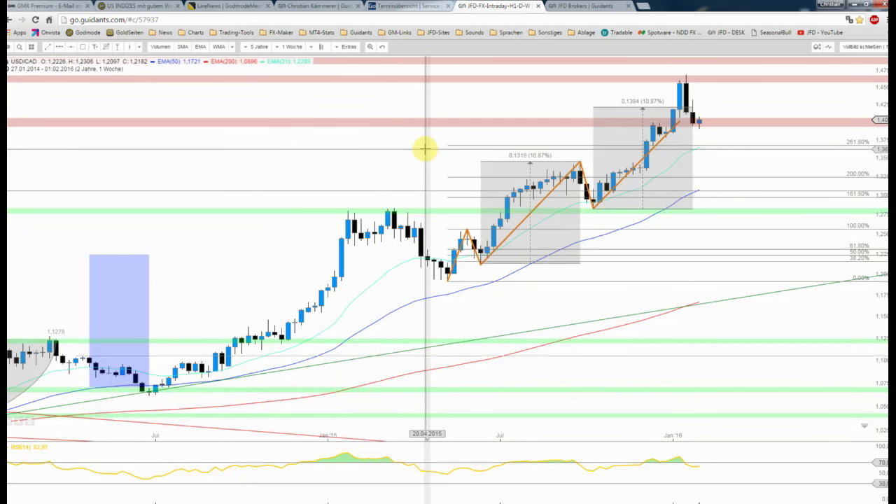
scroll(426, 148, "down", 2)
scroll(425, 148, "down", 1)
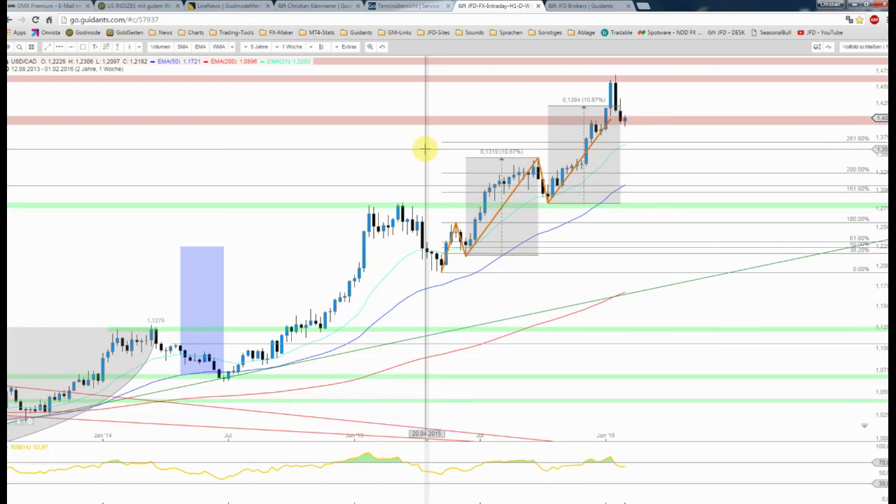
scroll(425, 149, "down", 2)
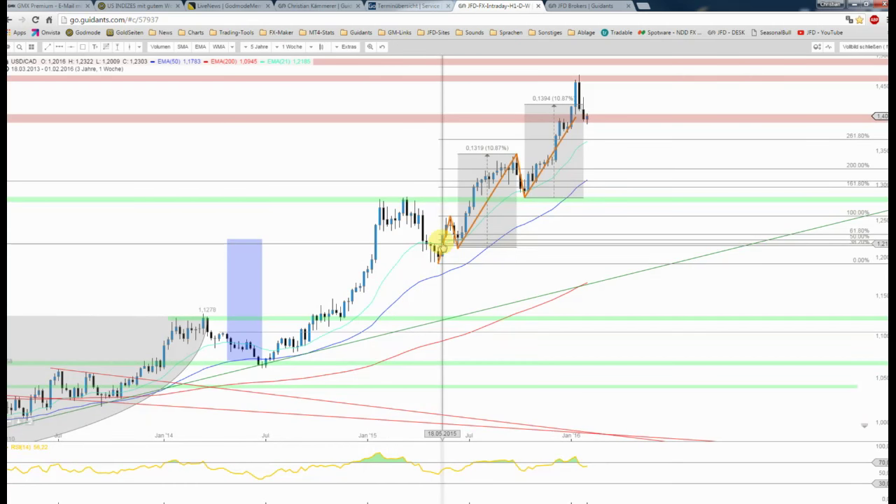
scroll(443, 247, "up", 1)
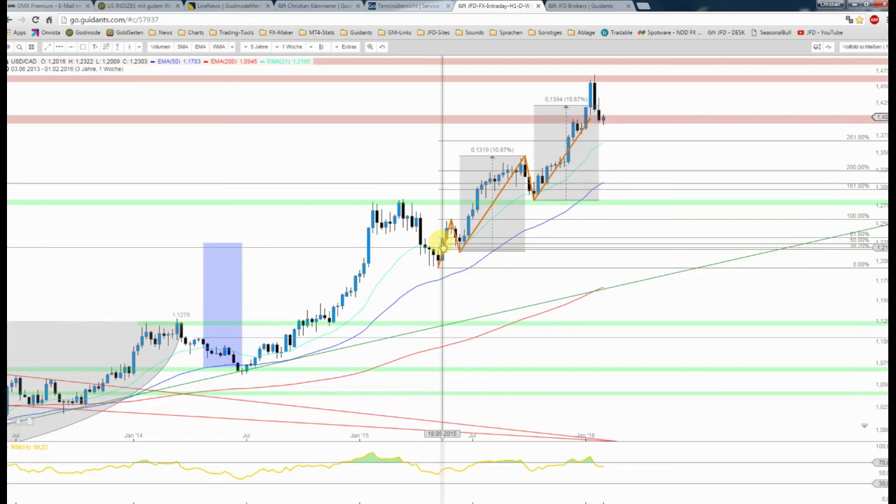
scroll(442, 246, "down", 2)
left_click_drag(524, 240, 574, 240)
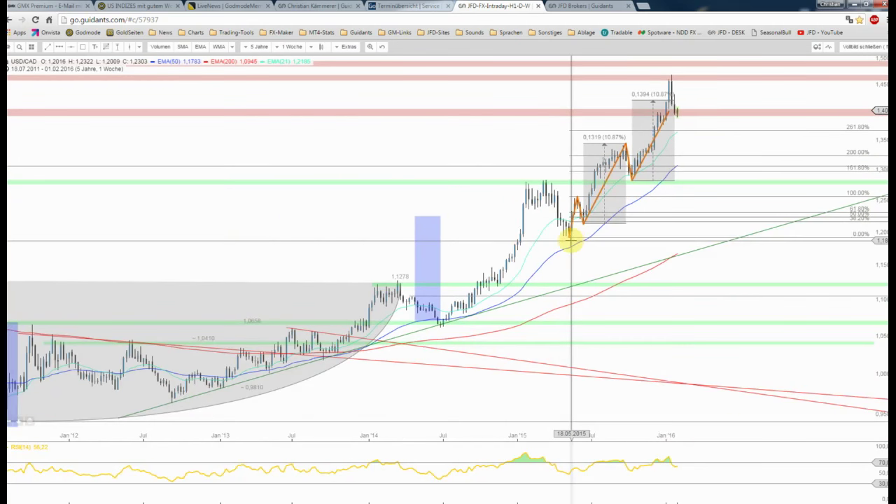
scroll(592, 256, "down", 2)
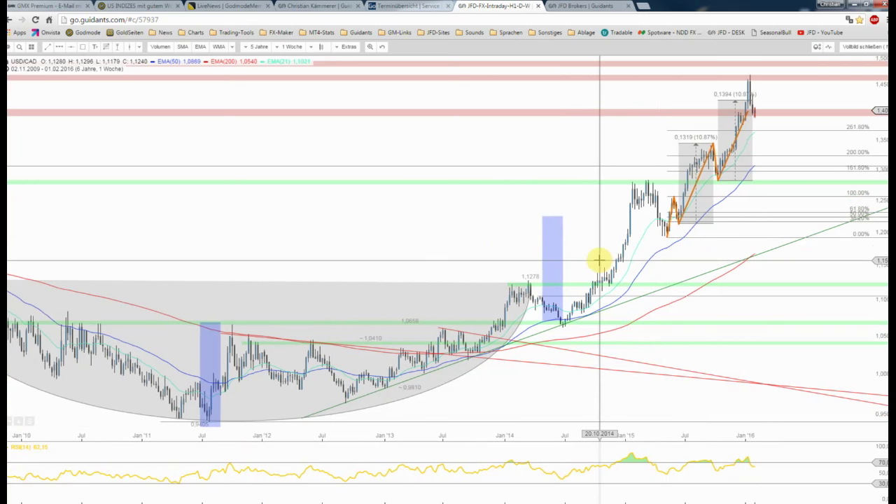
scroll(598, 261, "down", 1)
scroll(599, 261, "down", 1)
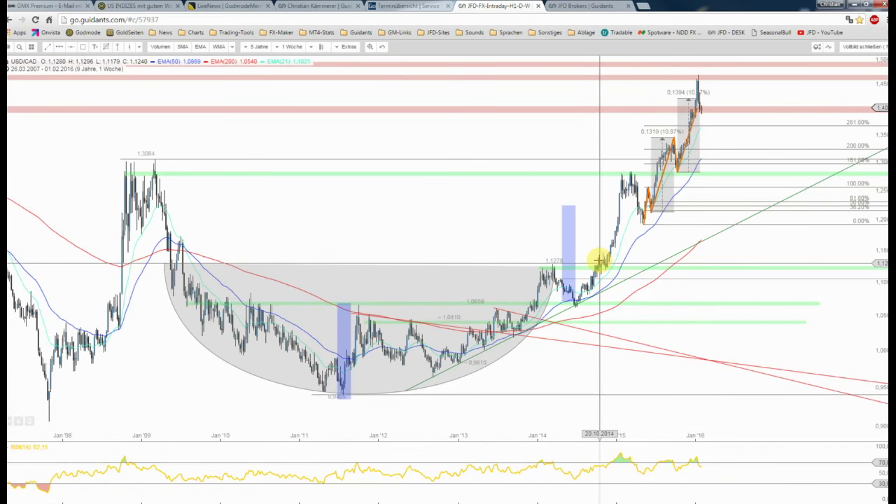
scroll(599, 260, "down", 1)
scroll(630, 258, "down", 1)
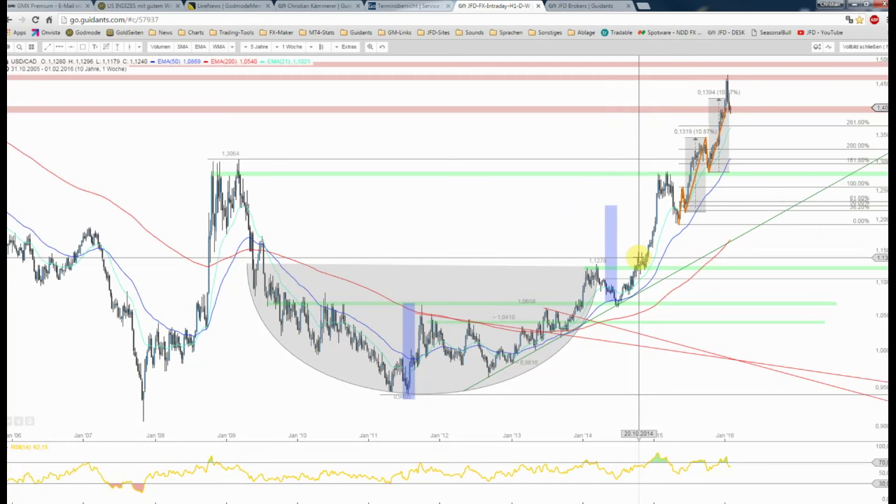
scroll(630, 258, "down", 1)
scroll(563, 180, "down", 1)
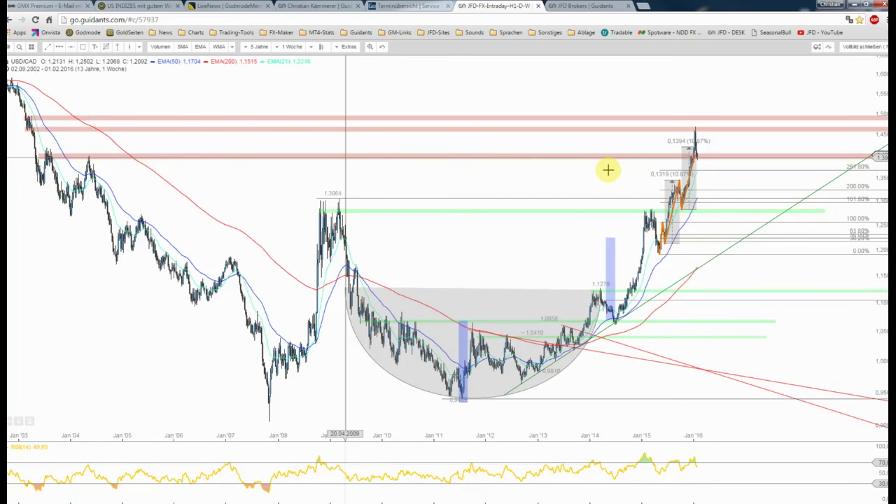
Zoom the weekly chart to cover 2014–2016, then exit full screen with 'Vollbild schließen'.
scroll(606, 170, "up", 2)
scroll(745, 176, "up", 2)
scroll(704, 170, "up", 2)
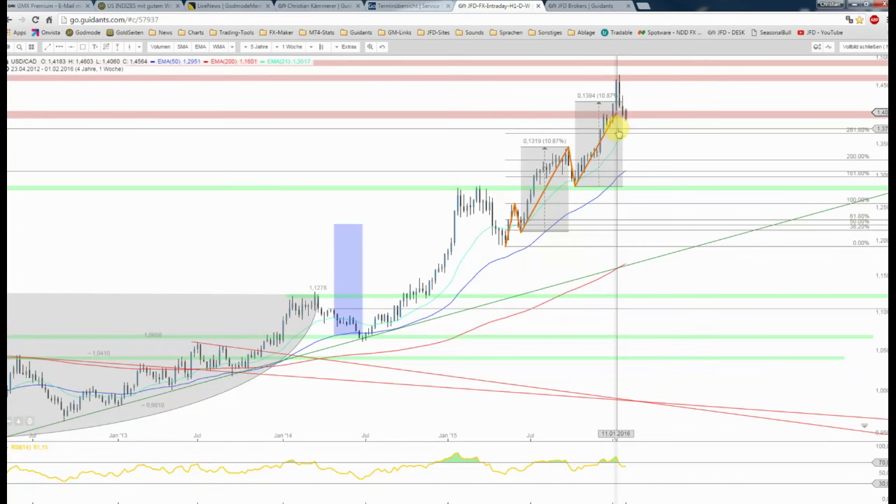
scroll(616, 124, "up", 1)
scroll(611, 110, "up", 1)
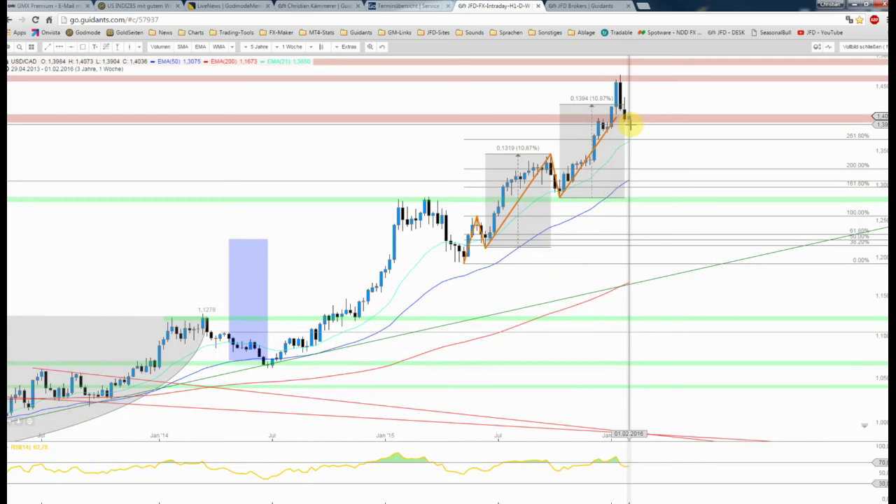
scroll(647, 133, "up", 1)
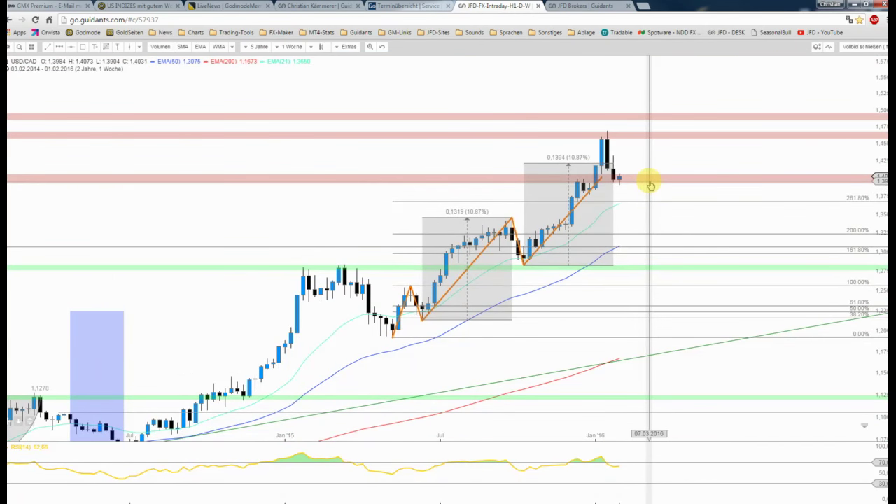
scroll(650, 186, "up", 1)
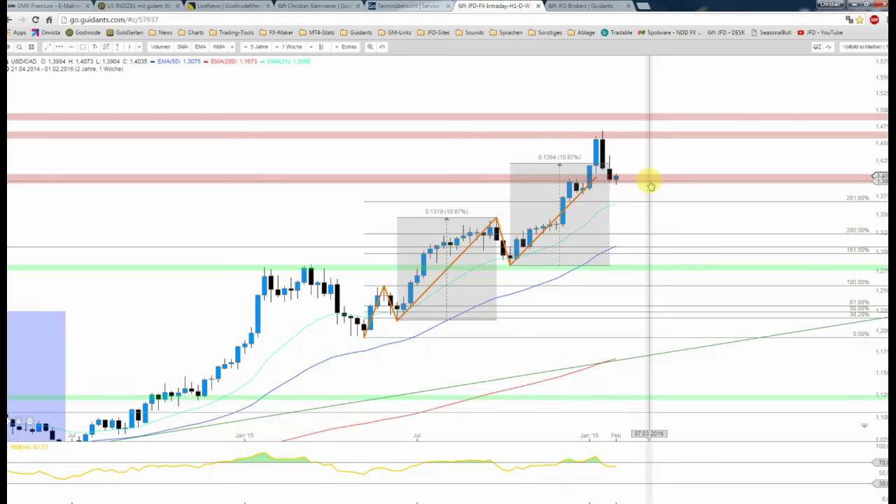
left_click(858, 46)
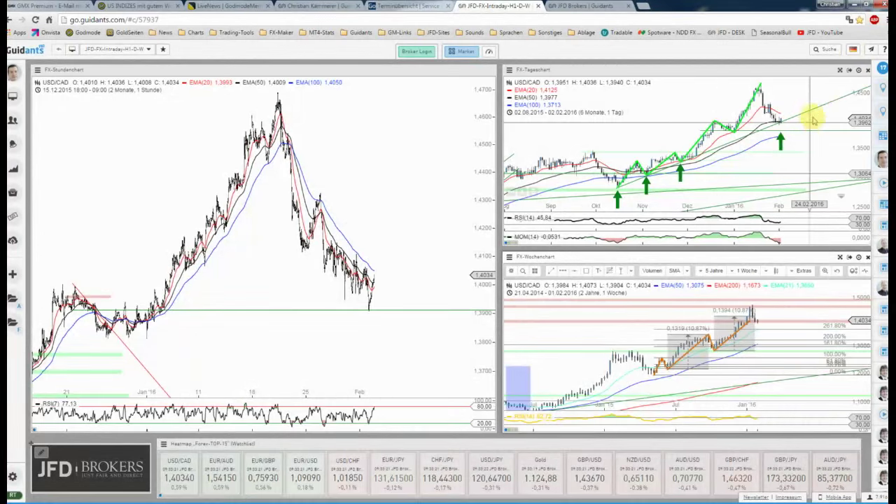
Open the FX-Tageschart settings, expand the daily chart to full window and zoom in.
left_click(850, 70)
left_click(859, 69)
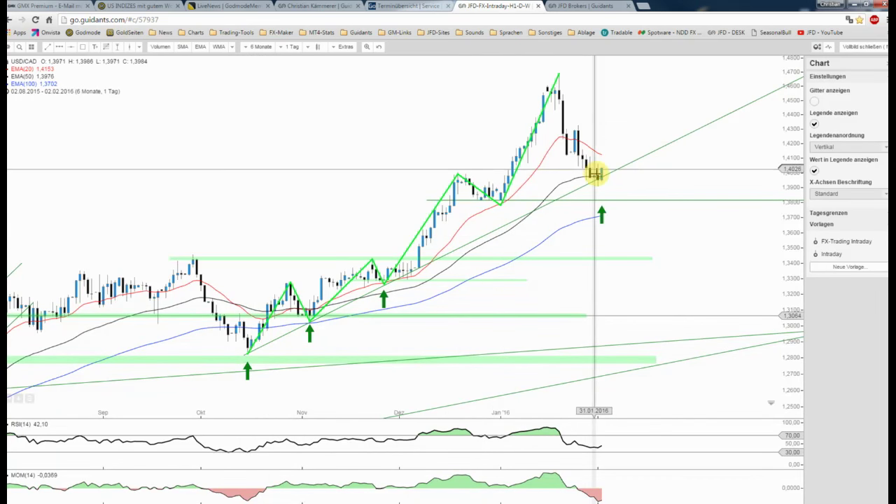
scroll(697, 189, "up", 1)
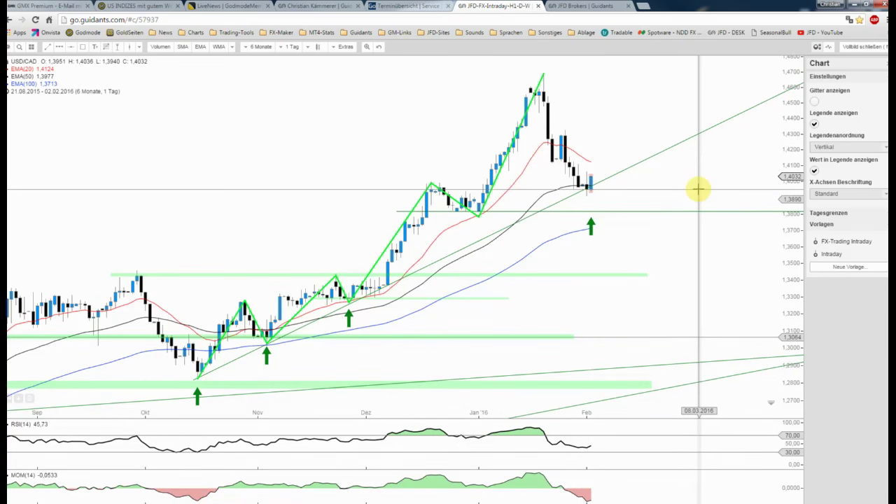
Draw a Fibonacci retracement from the January high 1,4692 down to the October low.
left_click(112, 50)
left_click_drag(541, 74, 413, 246)
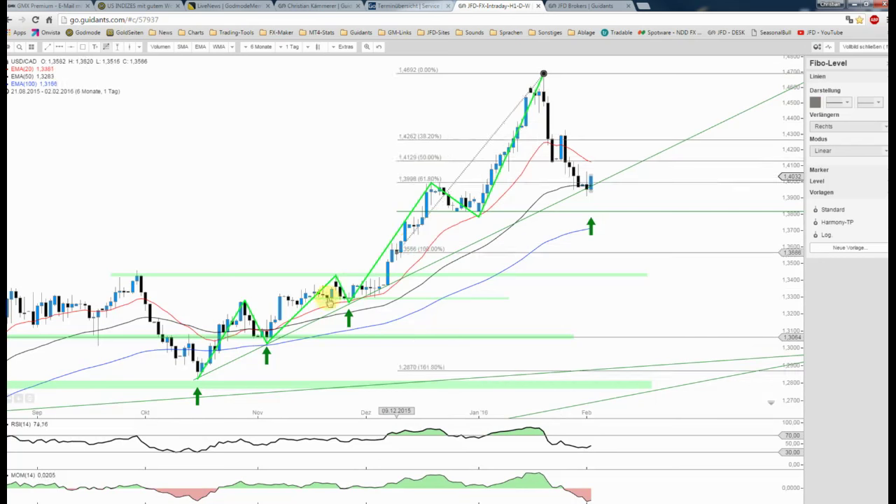
left_click_drag(413, 246, 199, 379)
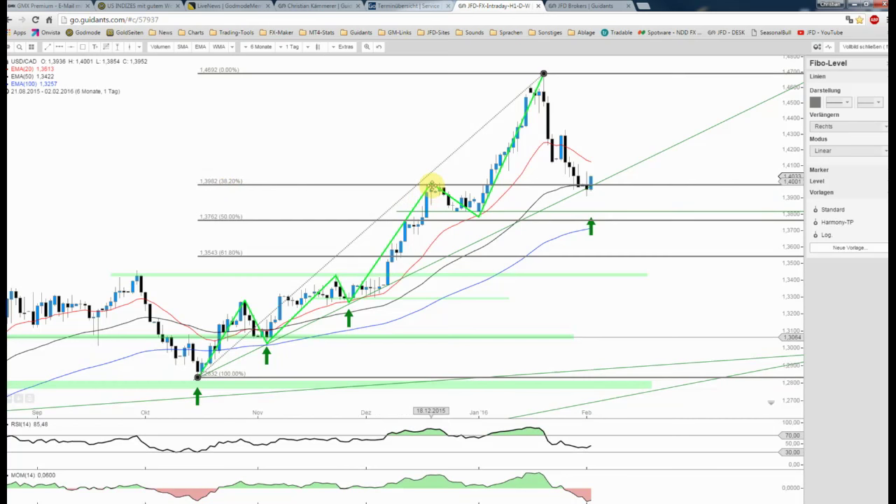
Draw a rectangle from the December high to the latest candles and apply the 'Grüne Zone' template.
left_click(82, 47)
left_click(422, 182)
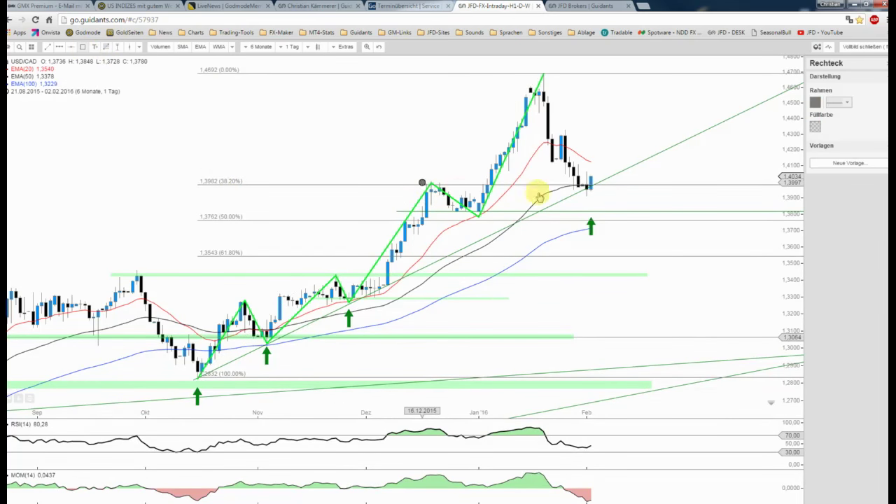
left_click_drag(539, 197, 747, 191)
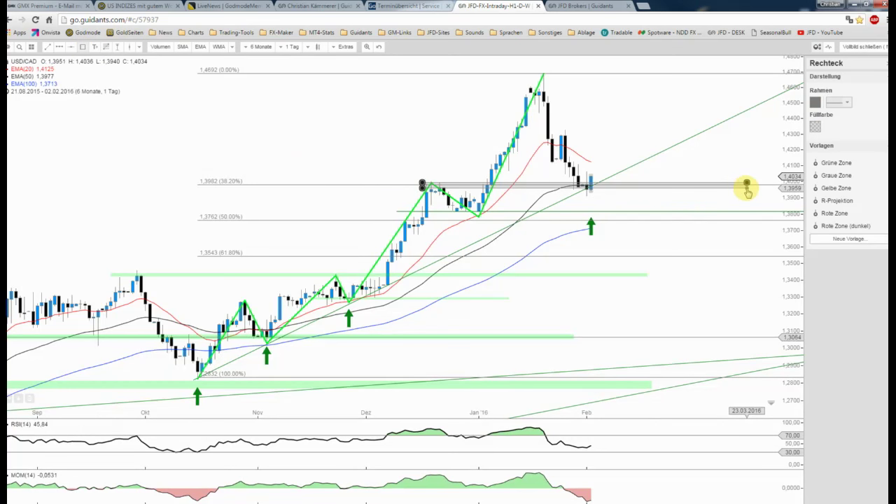
left_click(833, 163)
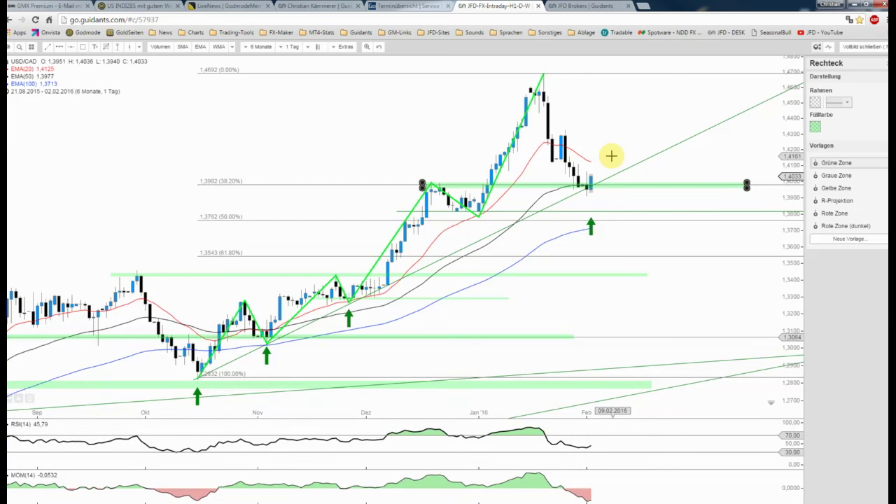
scroll(611, 156, "up", 1)
scroll(666, 154, "up", 1)
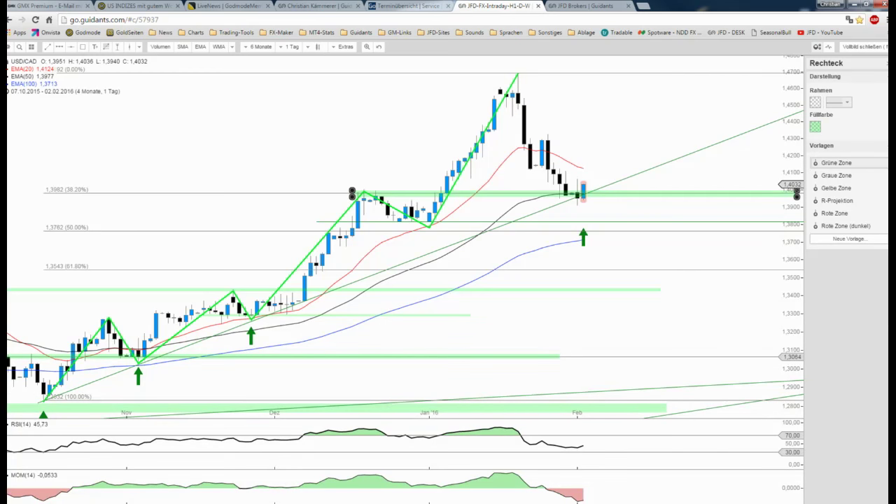
Open the USD/CAD Saisonalitätsindikator, move its window around, then exit the full-screen daily chart.
left_click(134, 251)
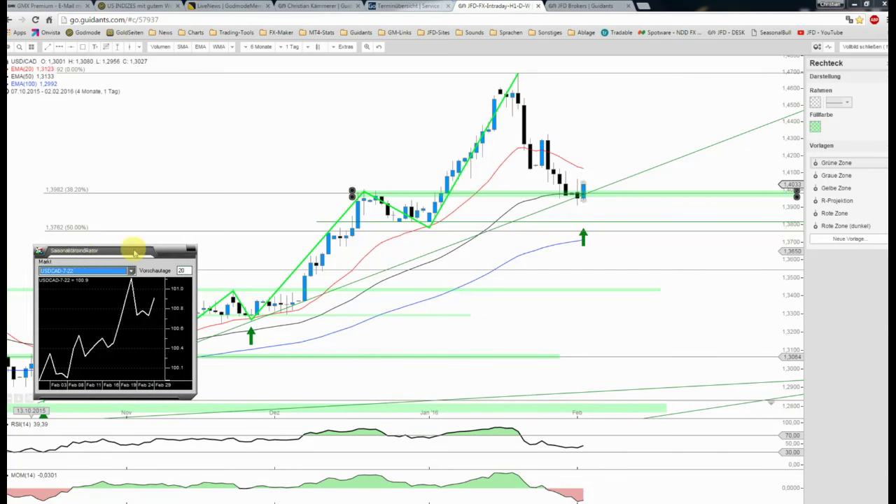
left_click_drag(134, 250, 677, 93)
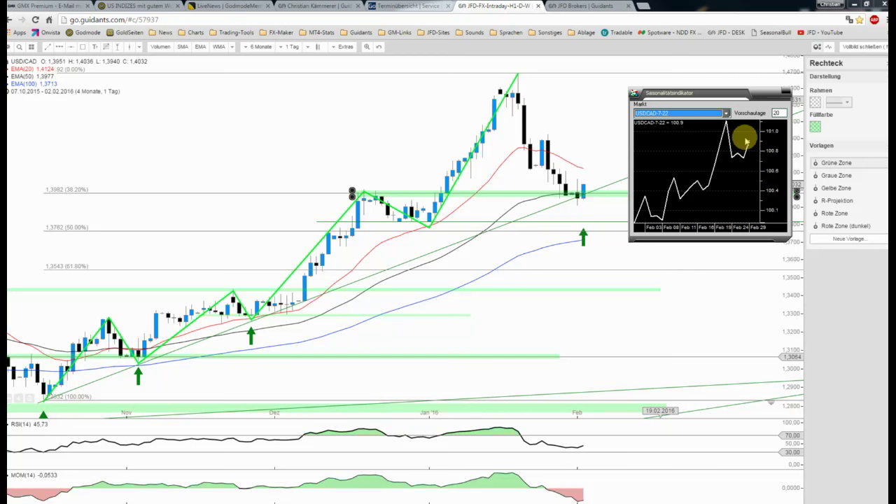
mouse_move(709, 95)
left_mouse_down()
mouse_move(610, 140)
mouse_move(147, 226)
mouse_move(96, 149)
left_mouse_up()
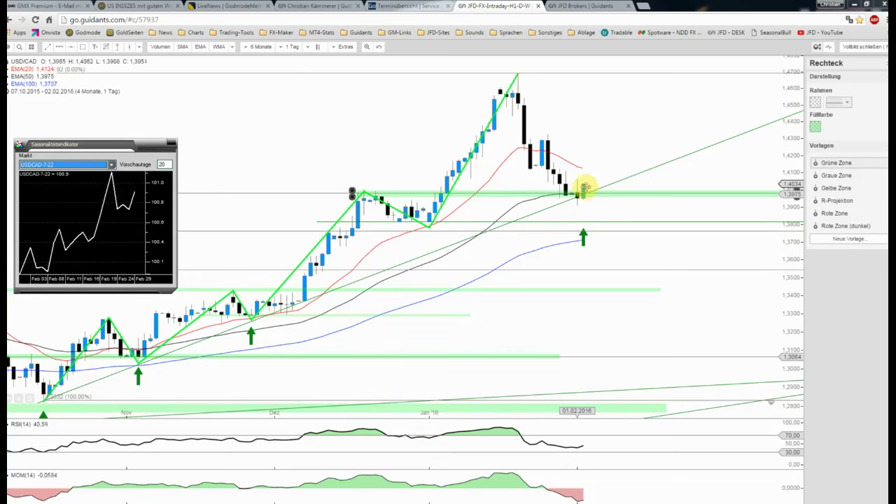
left_click(862, 46)
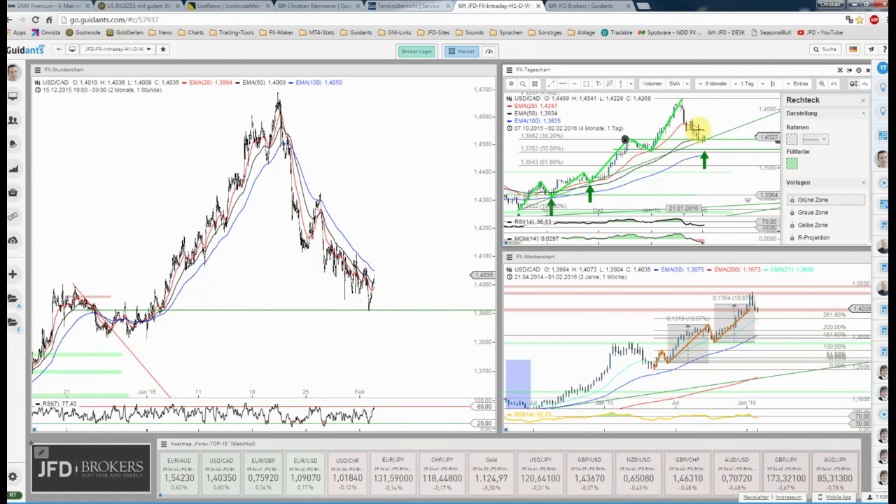
Maximize the daily chart and add a red W-Linie horizontal resistance line at about 1,4288.
left_click(841, 71)
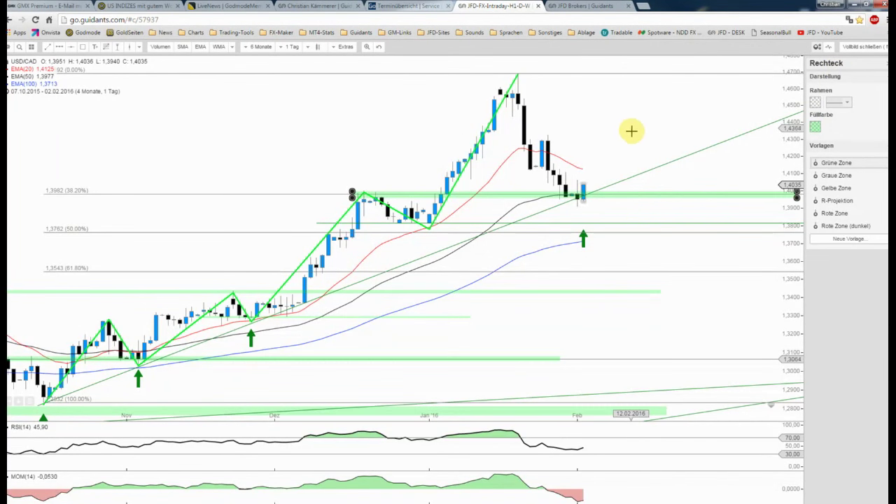
left_click(70, 49)
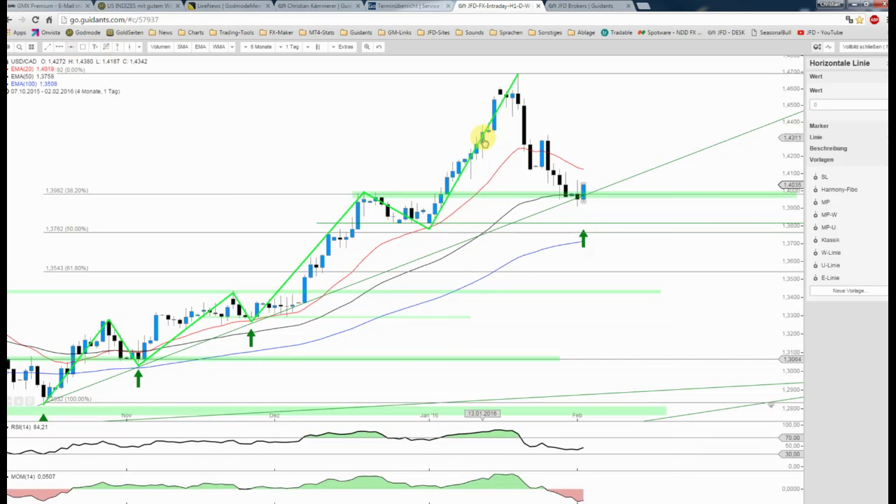
left_click(476, 136)
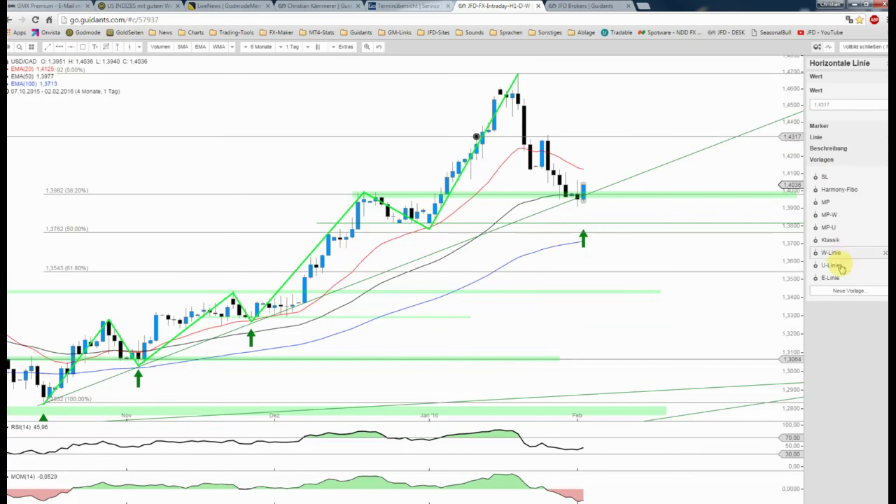
left_click(833, 254)
left_click_drag(576, 136, 580, 140)
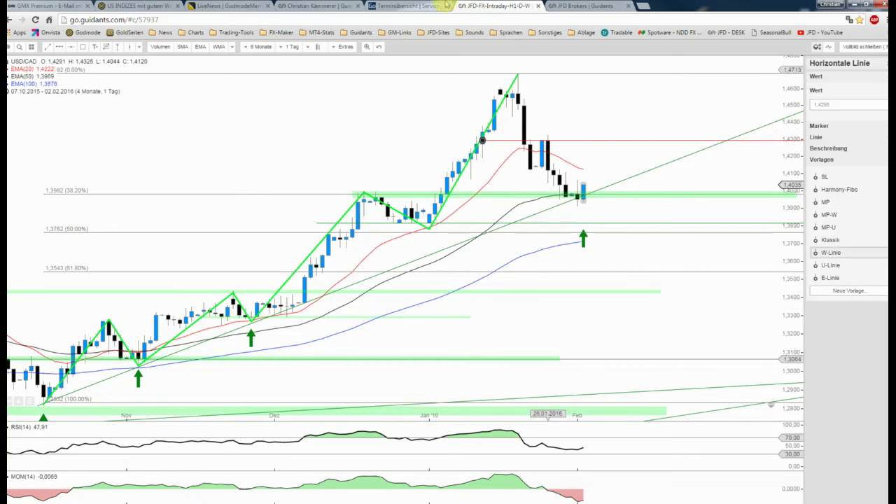
left_click(414, 6)
Review the economic calendar events for 3 and 4 February.
scroll(410, 252, "down", 1)
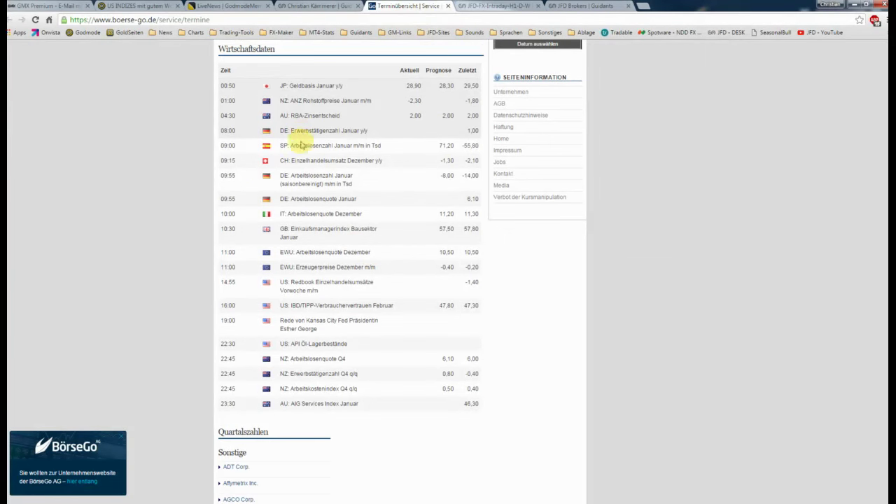
scroll(354, 287, "up", 3)
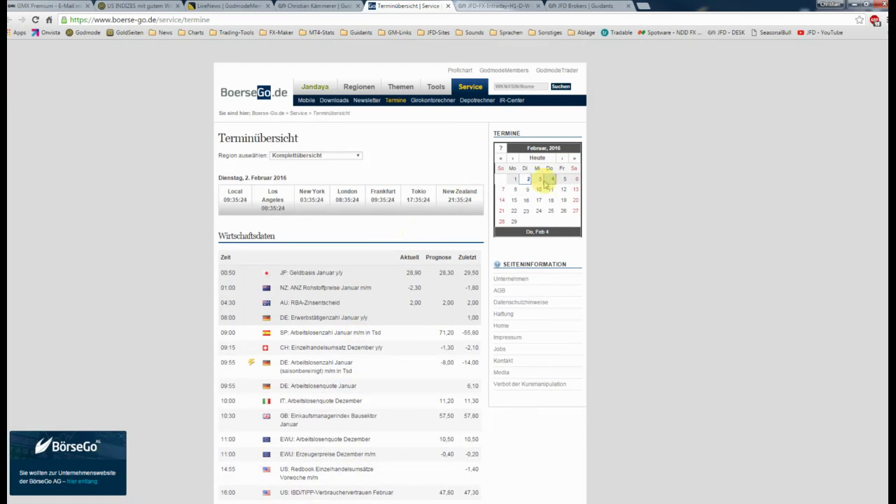
left_click(541, 180)
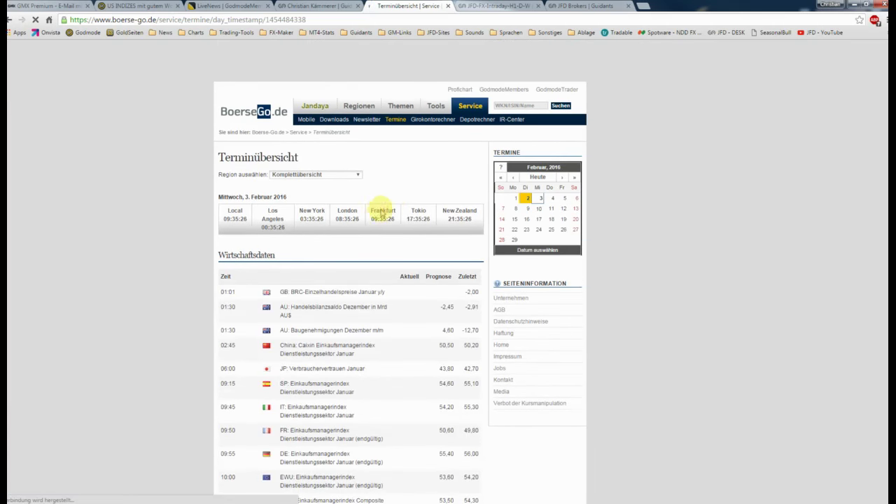
scroll(380, 208, "down", 1)
scroll(369, 220, "down", 3)
scroll(332, 264, "up", 3)
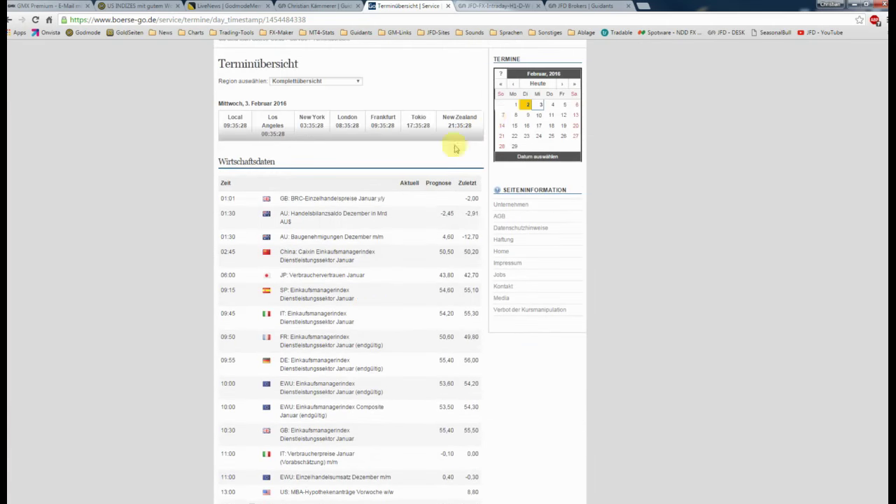
left_click(553, 107)
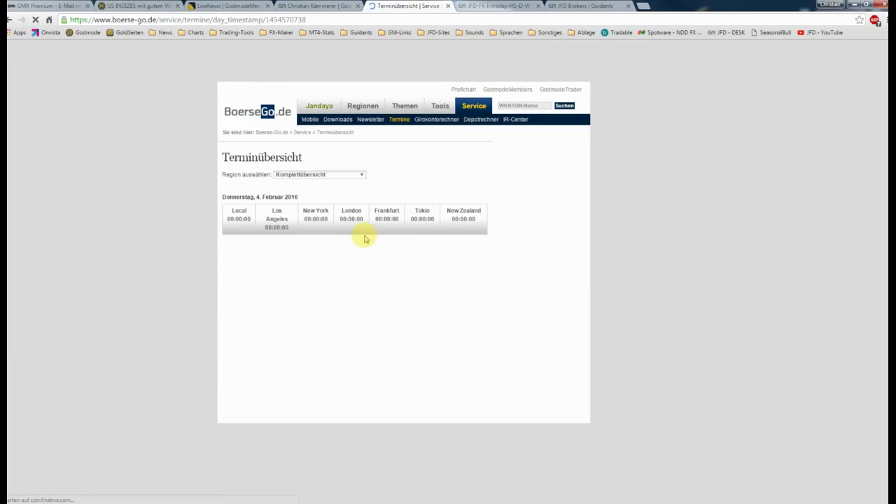
scroll(364, 238, "down", 3)
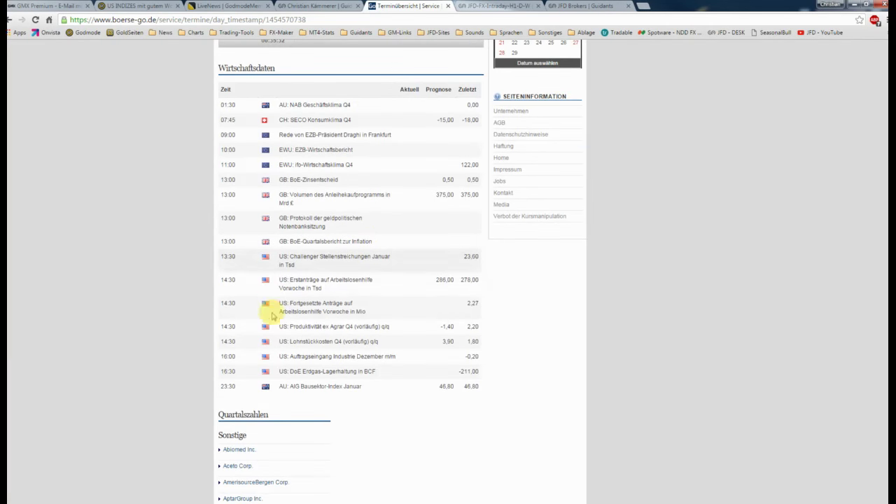
scroll(295, 294, "up", 3)
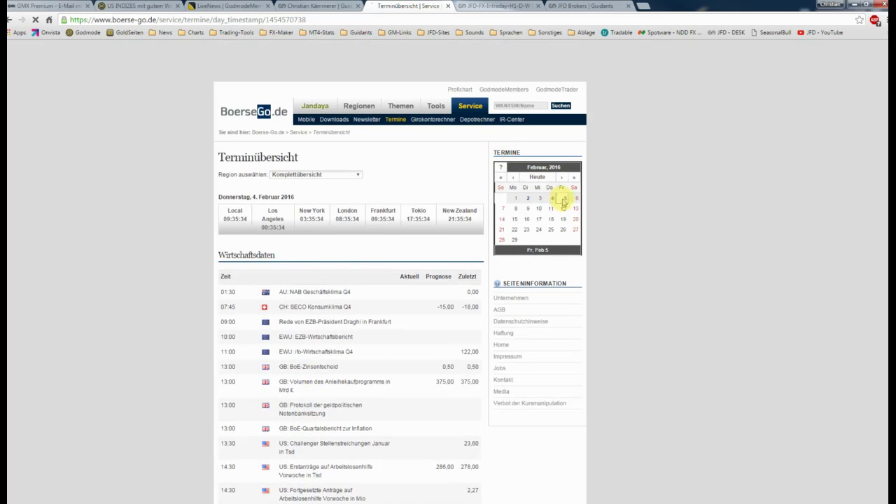
Show Friday 5 February's events, check the US unemployment rate entry, and return to the chart.
left_click(565, 198)
scroll(389, 250, "down", 3)
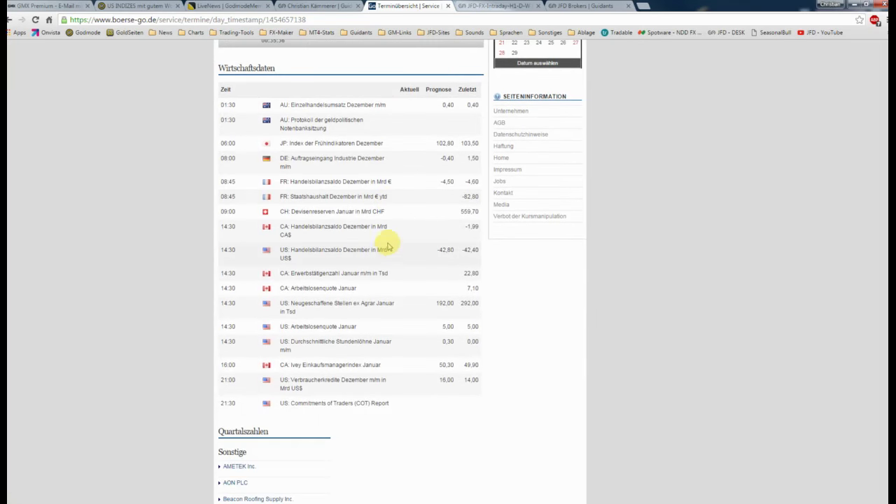
mouse_move(357, 326)
left_mouse_down()
mouse_move(317, 326)
mouse_move(286, 304)
left_mouse_up()
left_click(285, 306)
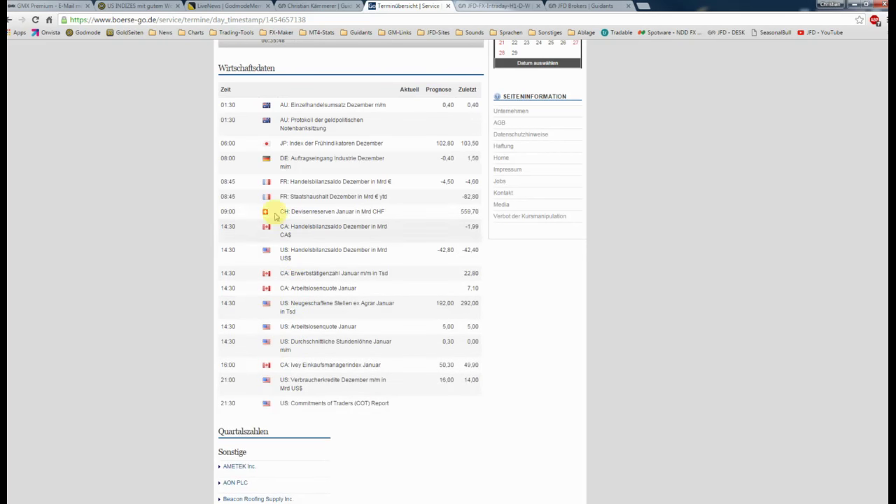
left_click(499, 6)
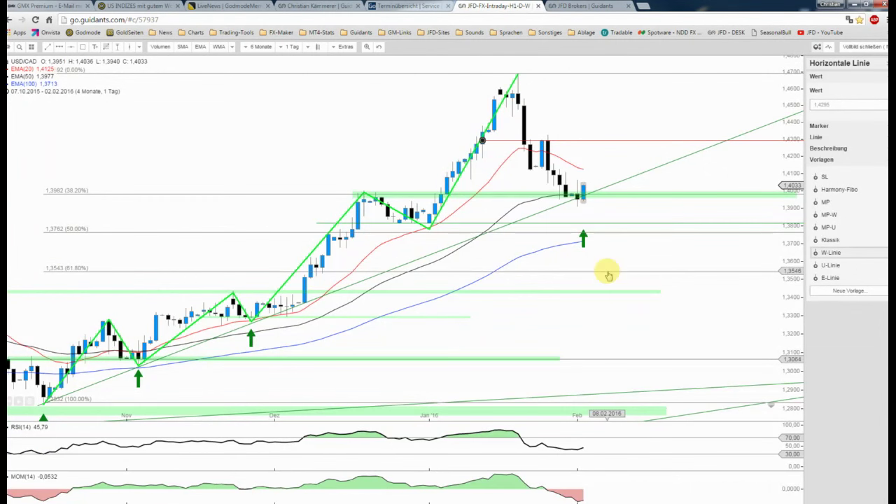
Zoom the daily chart out and back to four months, then move the volatility overview lower.
scroll(608, 275, "down", 1)
scroll(608, 275, "down", 1)
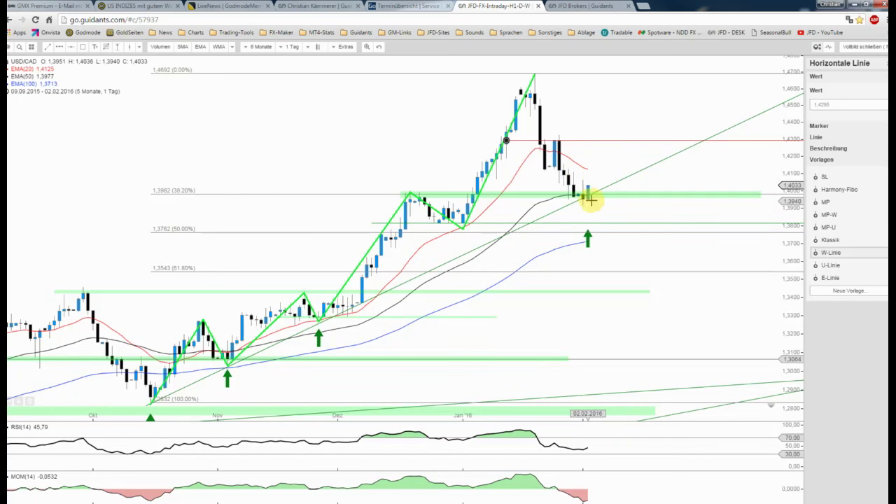
scroll(603, 208, "up", 1)
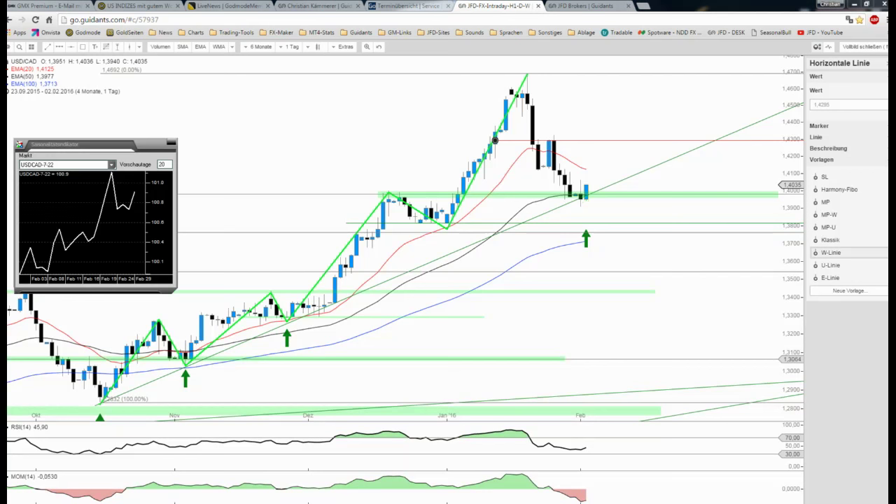
mouse_move(334, 197)
left_mouse_down()
mouse_move(326, 120)
mouse_move(319, 258)
left_mouse_up()
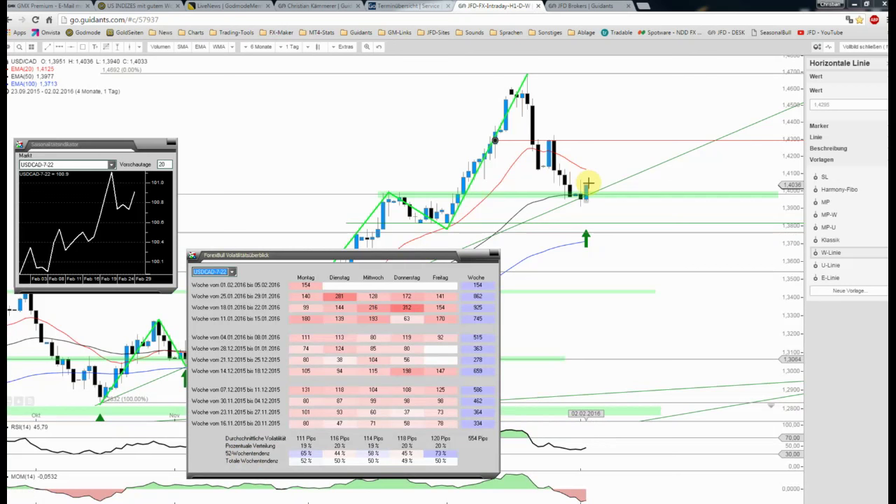
Shift the volatility overview to the lower right, then dismiss both floating windows over the chart.
mouse_move(423, 257)
left_mouse_down()
mouse_move(760, 269)
mouse_move(804, 279)
left_mouse_up()
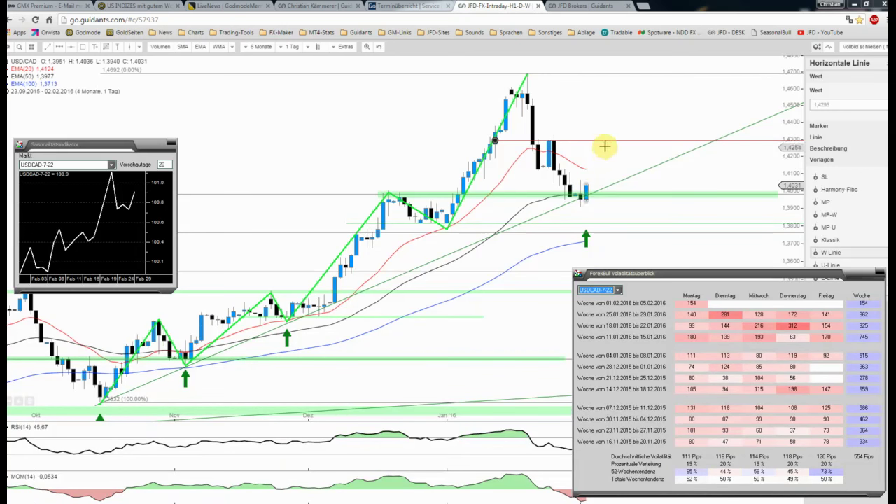
left_click(626, 211)
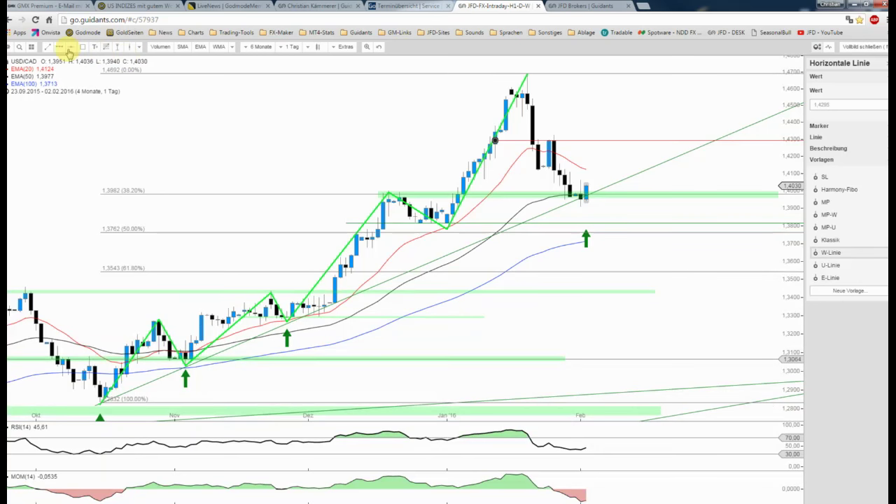
Add a horizontal line with the red SL stop-loss template and fine-tune it to about 1.391.
left_click(601, 214)
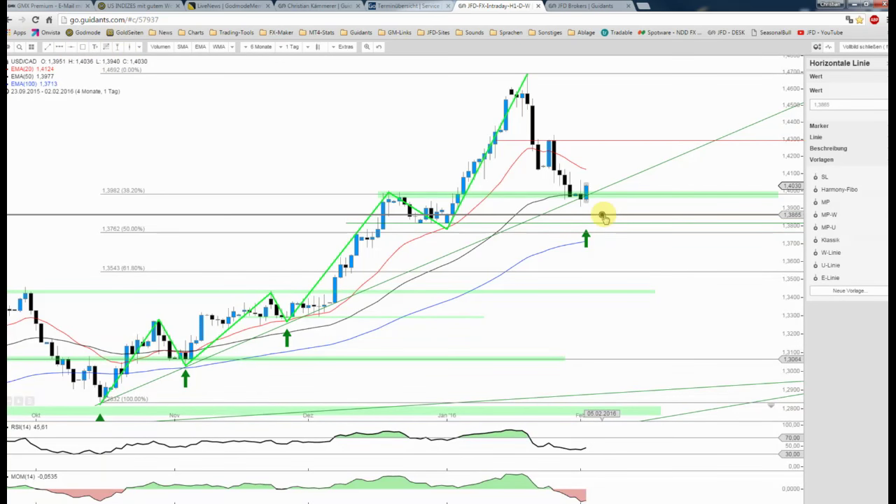
left_click(827, 179)
mouse_move(674, 214)
left_mouse_down()
mouse_move(654, 202)
mouse_move(641, 208)
left_mouse_up()
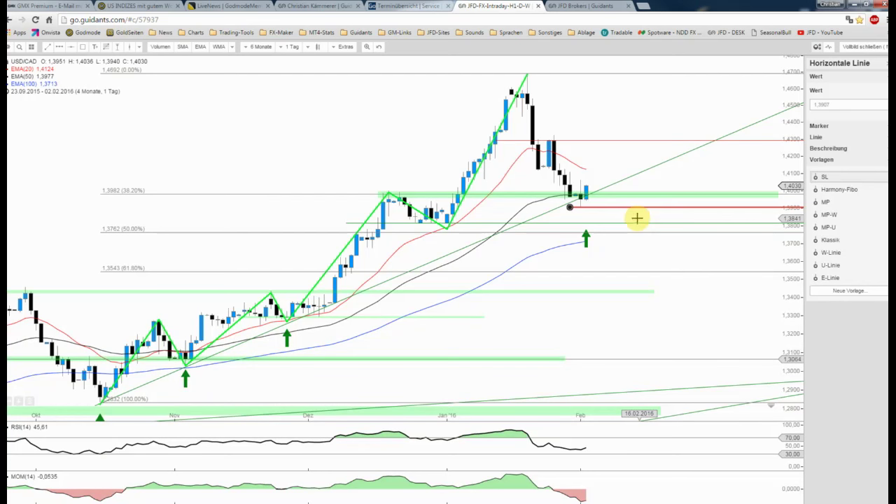
left_click_drag(617, 207, 624, 208)
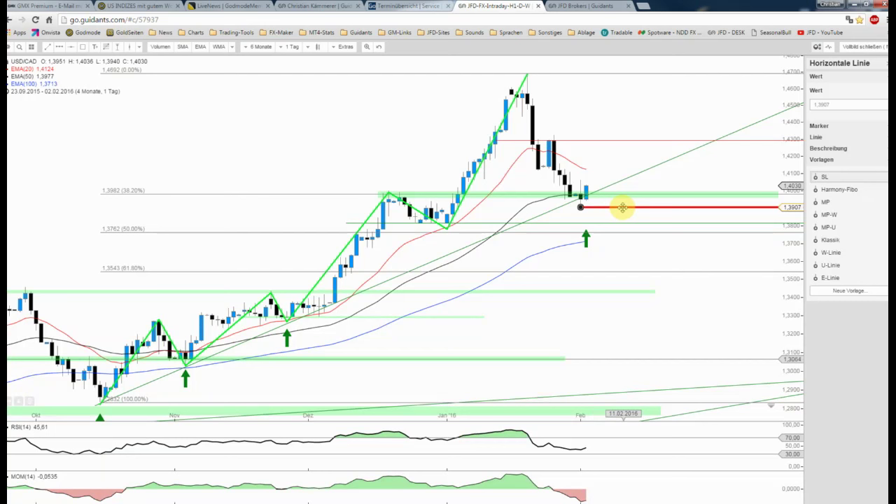
left_click_drag(622, 208, 628, 208)
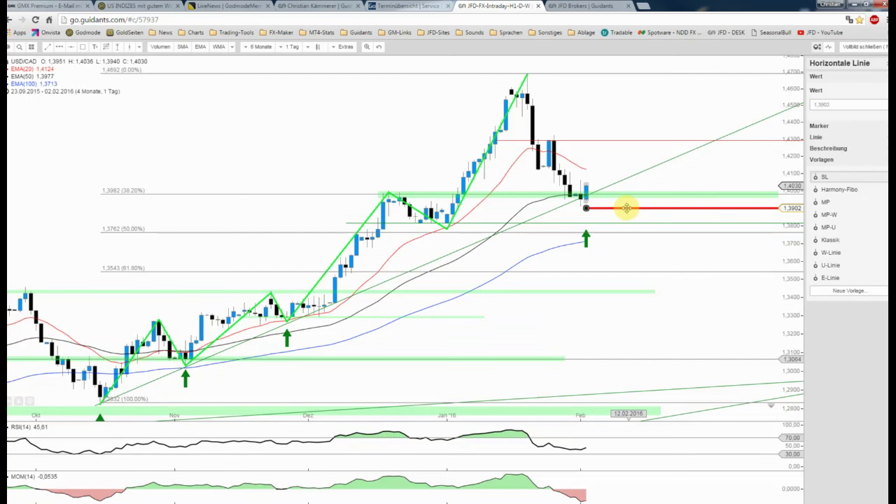
left_click_drag(627, 208, 585, 200)
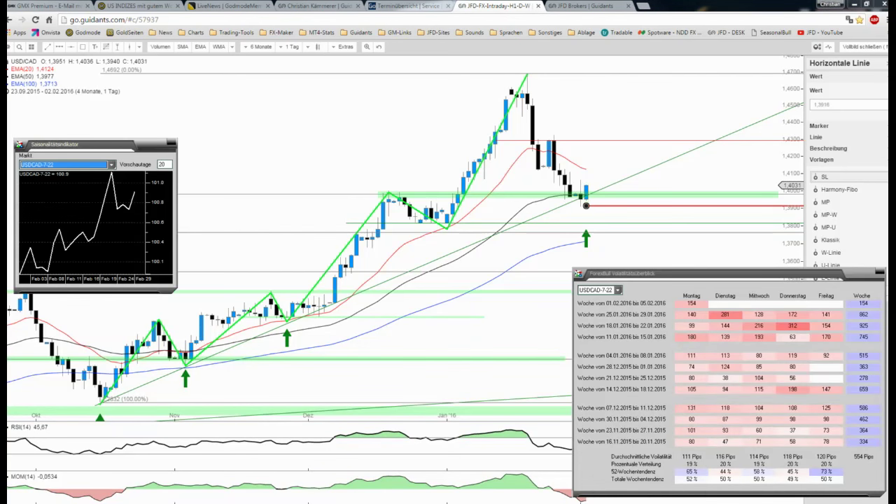
Move the volatility overview window further left on the chart.
left_click_drag(682, 273, 596, 284)
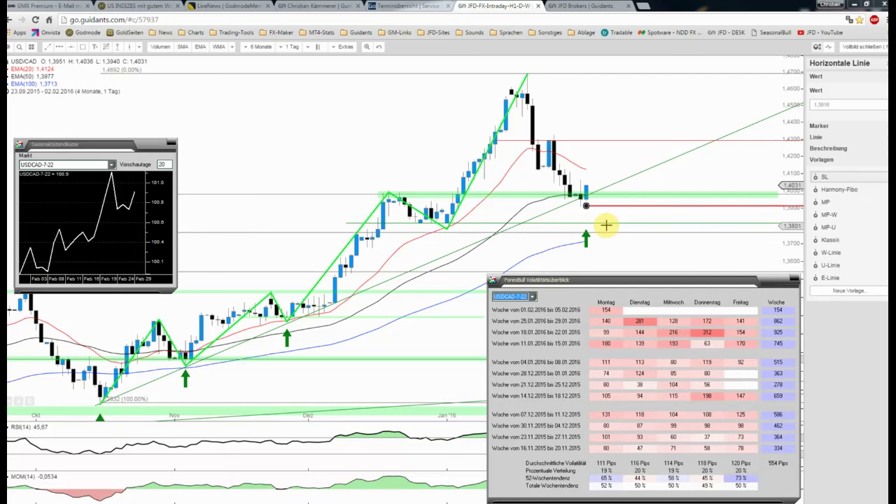
Lower the red stop-loss line from 1.3916 to about 1.3709, below the green arrow, and deselect it.
left_click(600, 204)
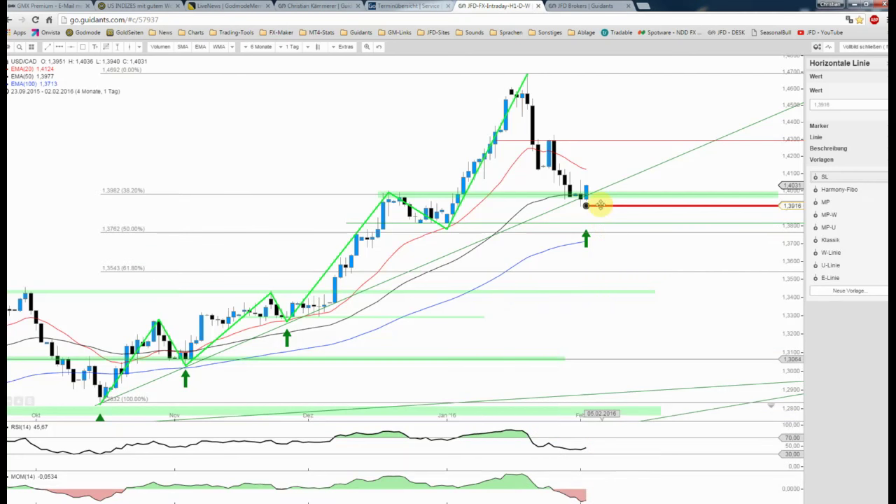
left_click_drag(601, 205, 615, 245)
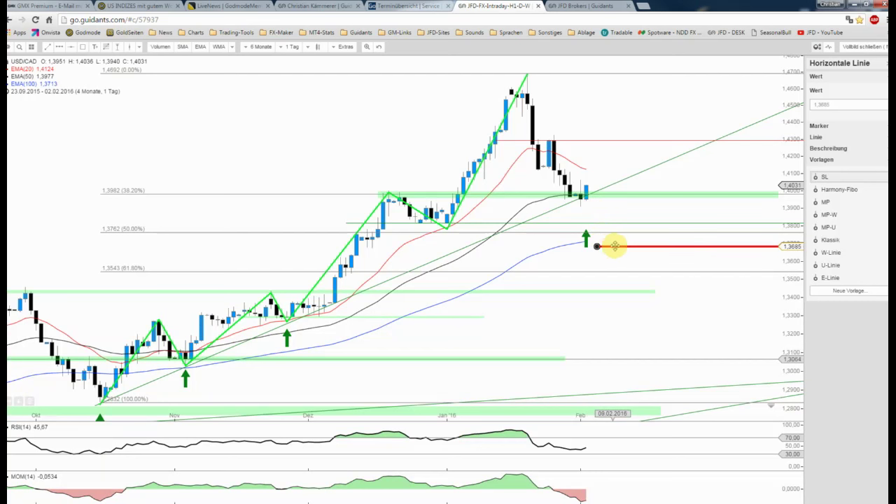
left_click_drag(614, 246, 615, 242)
left_click(616, 147)
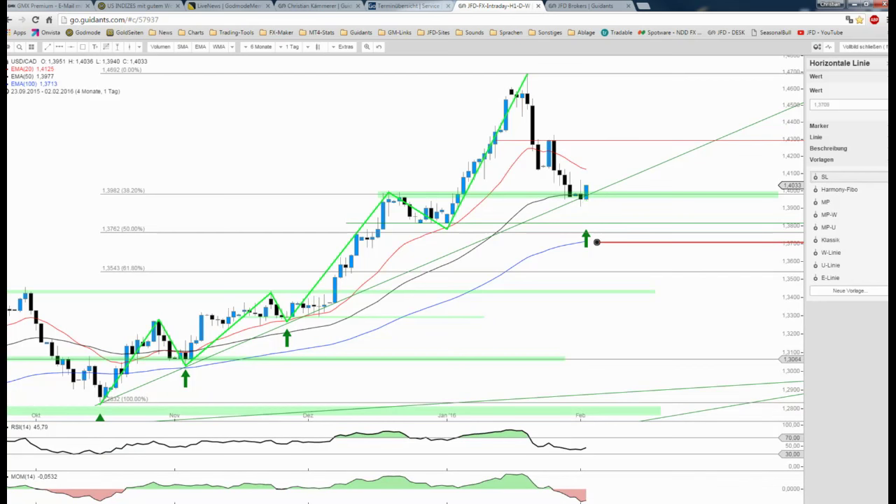